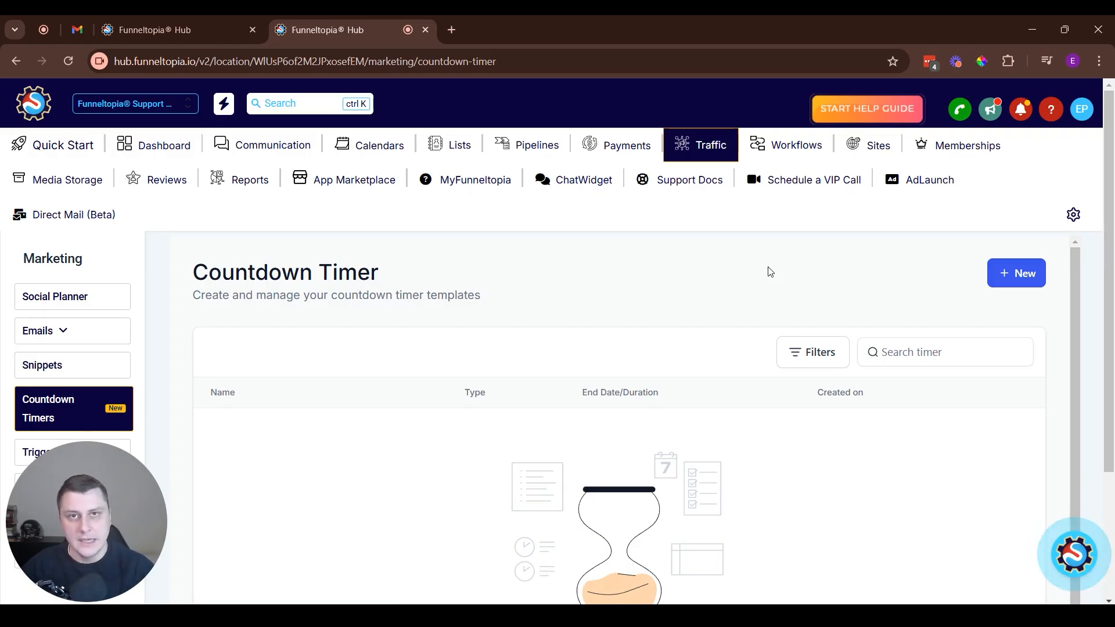
Create a new countdown timer based on the Minimalist template
left_click(1000, 277)
left_click(43, 103)
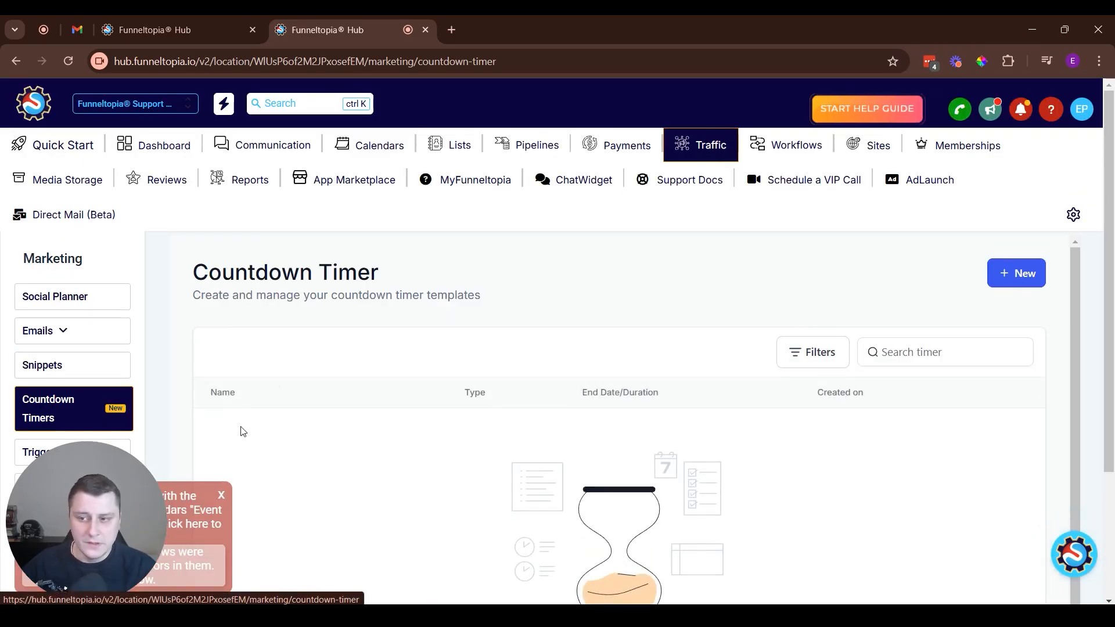
left_click(1005, 280)
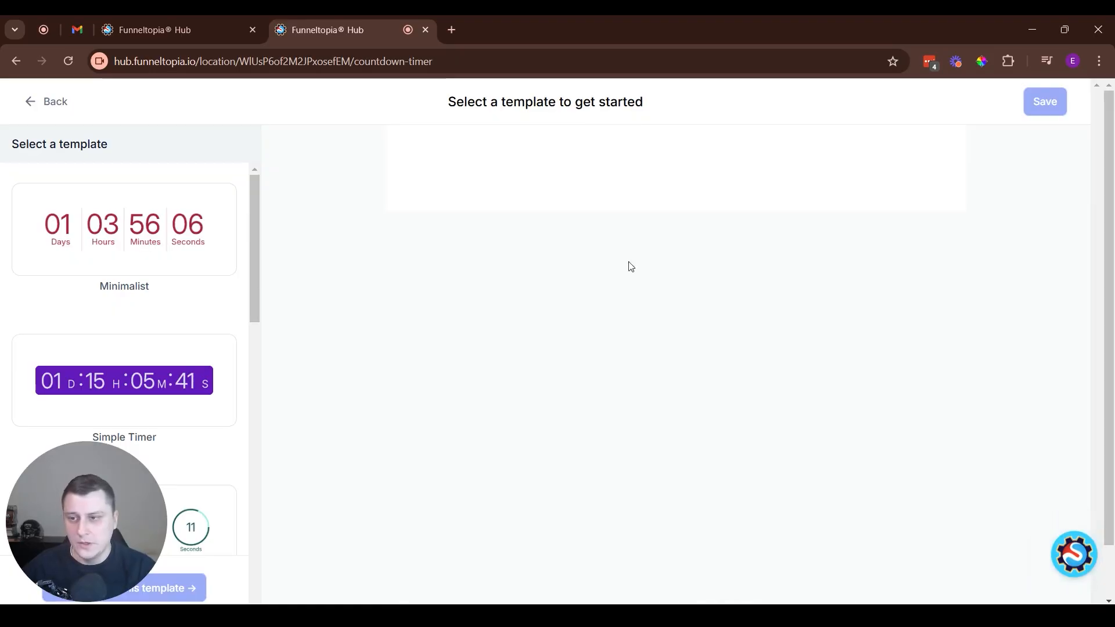
scroll(143, 395, "down", 10)
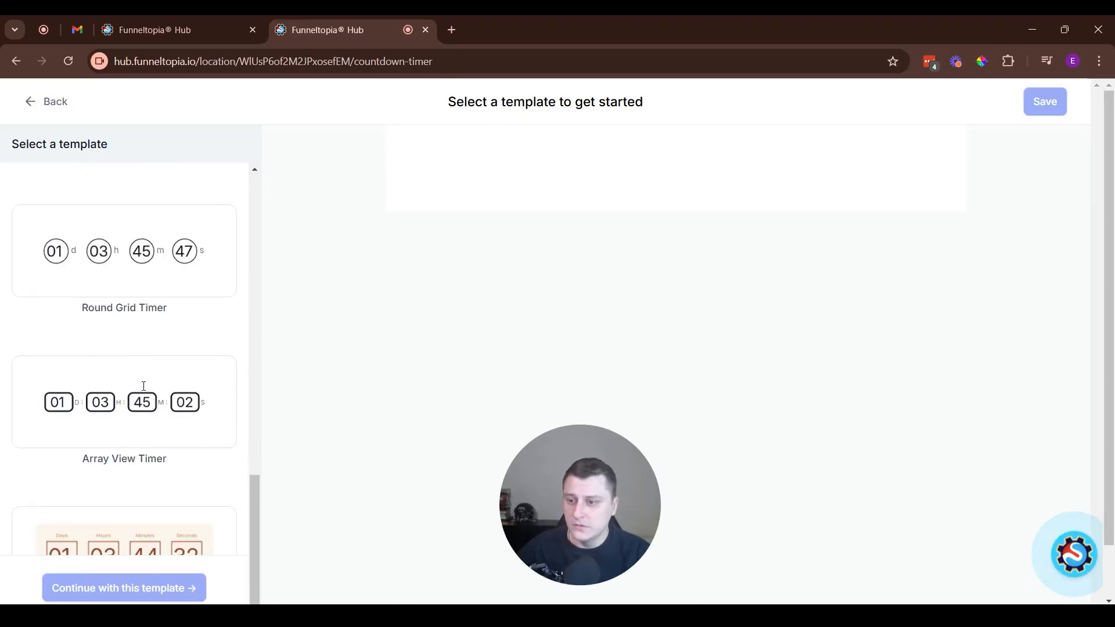
scroll(150, 393, "up", 7)
scroll(150, 393, "up", 4)
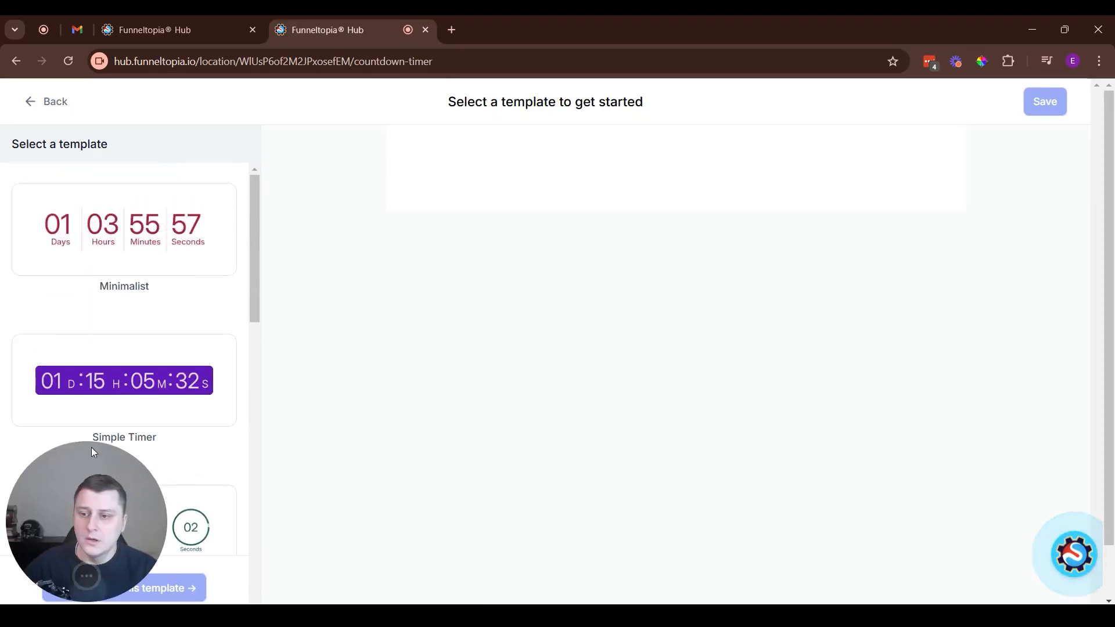
left_click(93, 224)
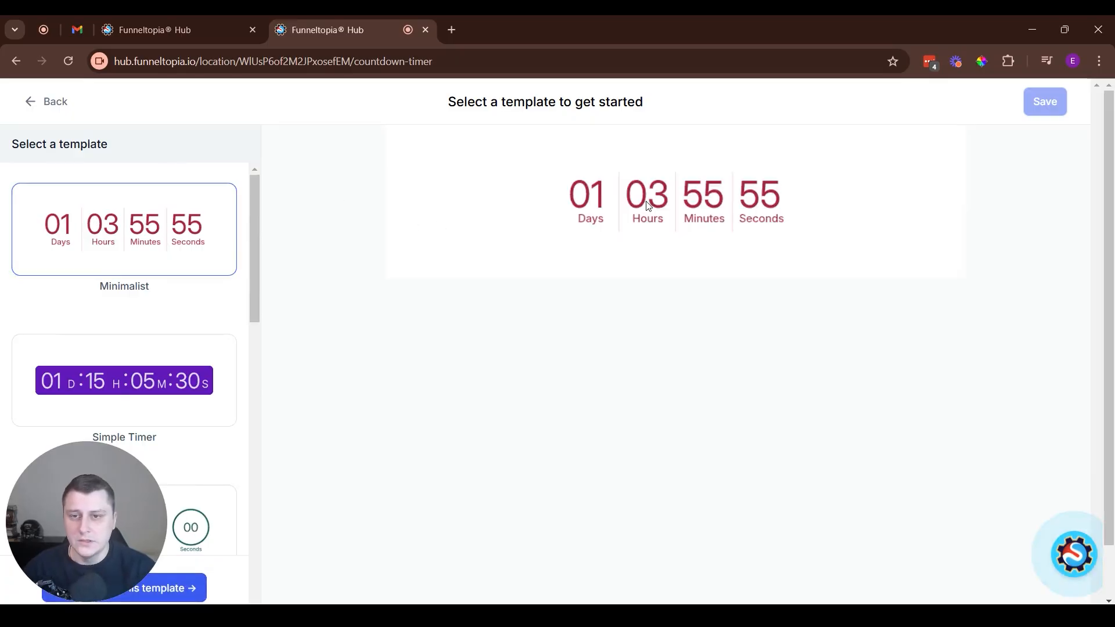
left_click(123, 588)
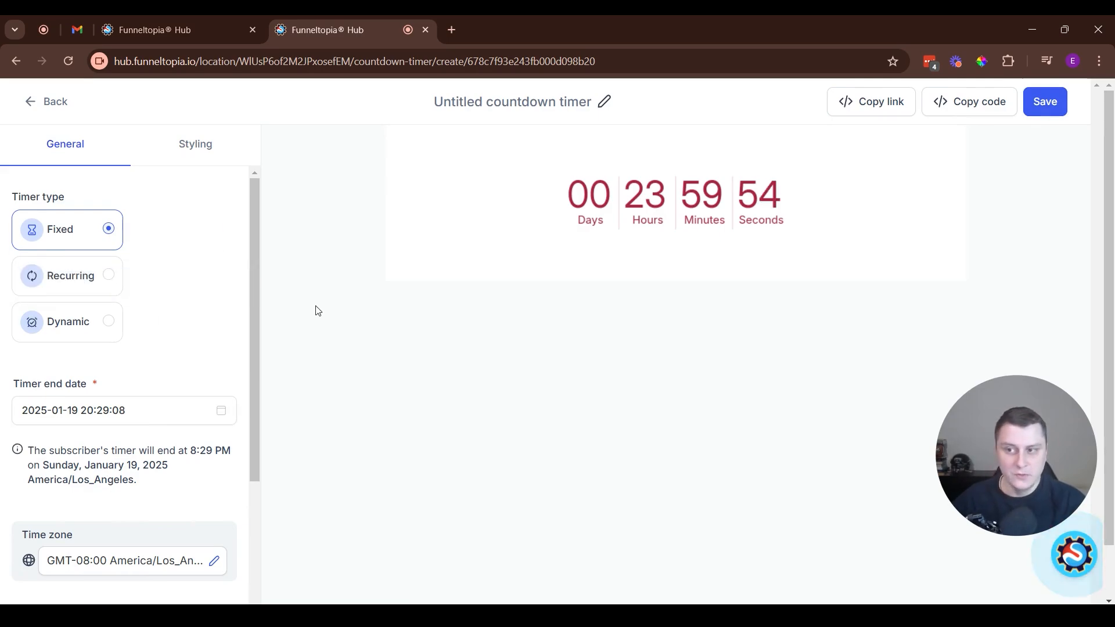
Set the timer type to Dynamic, with the timer starting when the email is sent
left_click(113, 327)
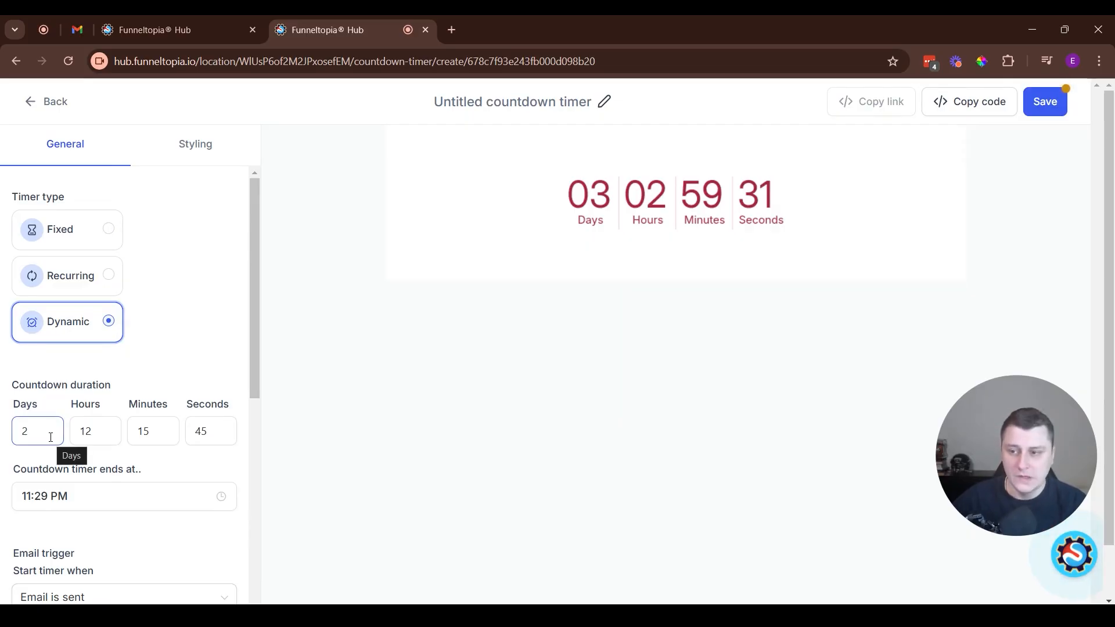
left_click(228, 432)
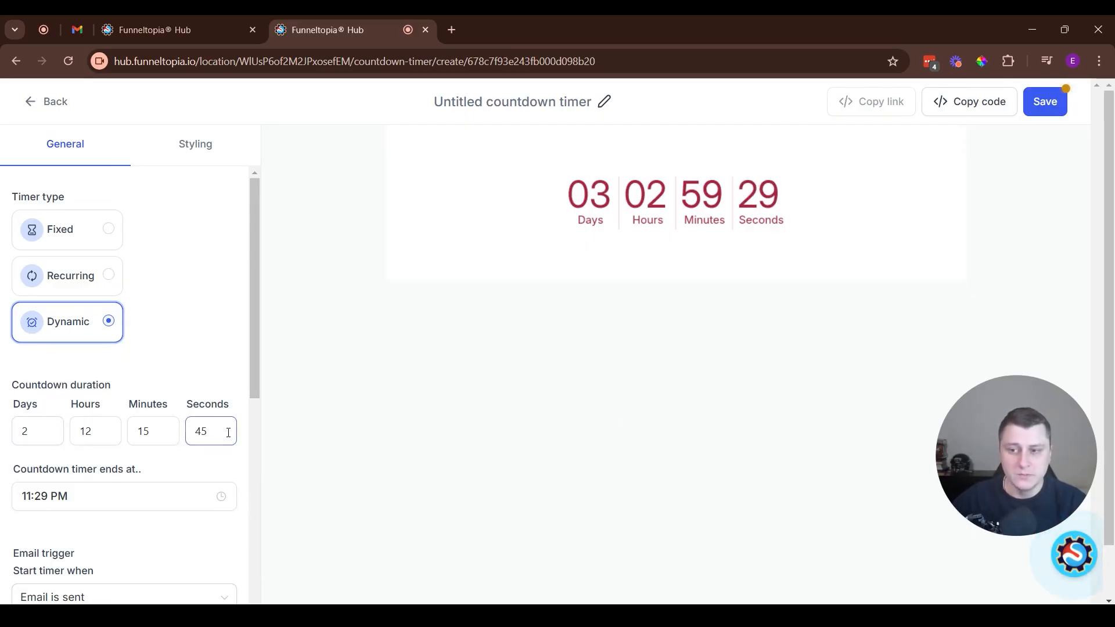
left_click(188, 471)
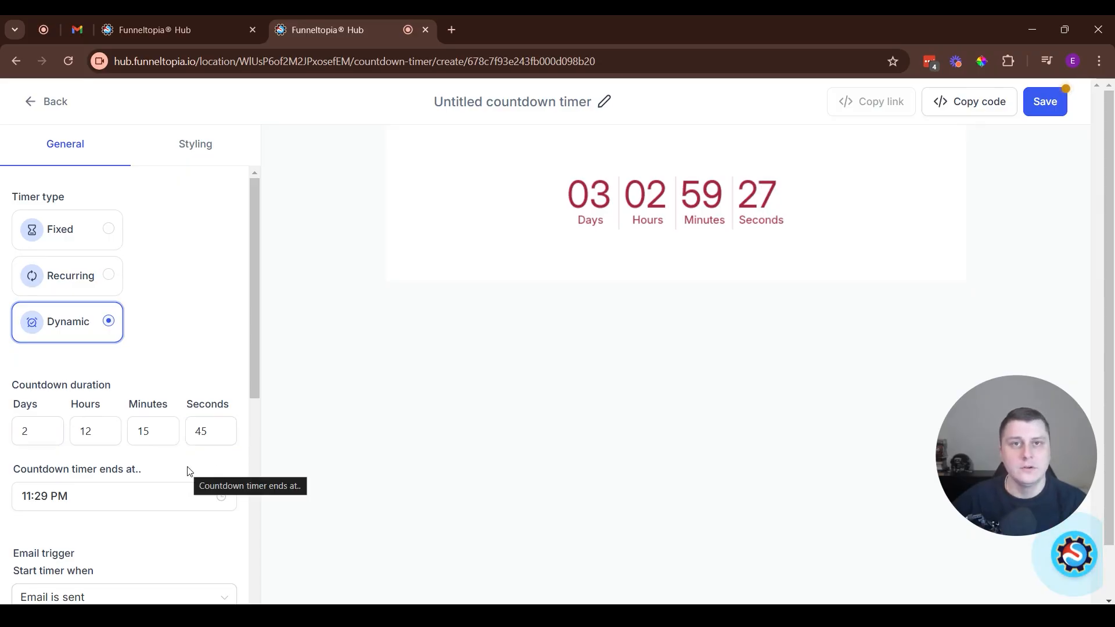
scroll(188, 472, "down", 3)
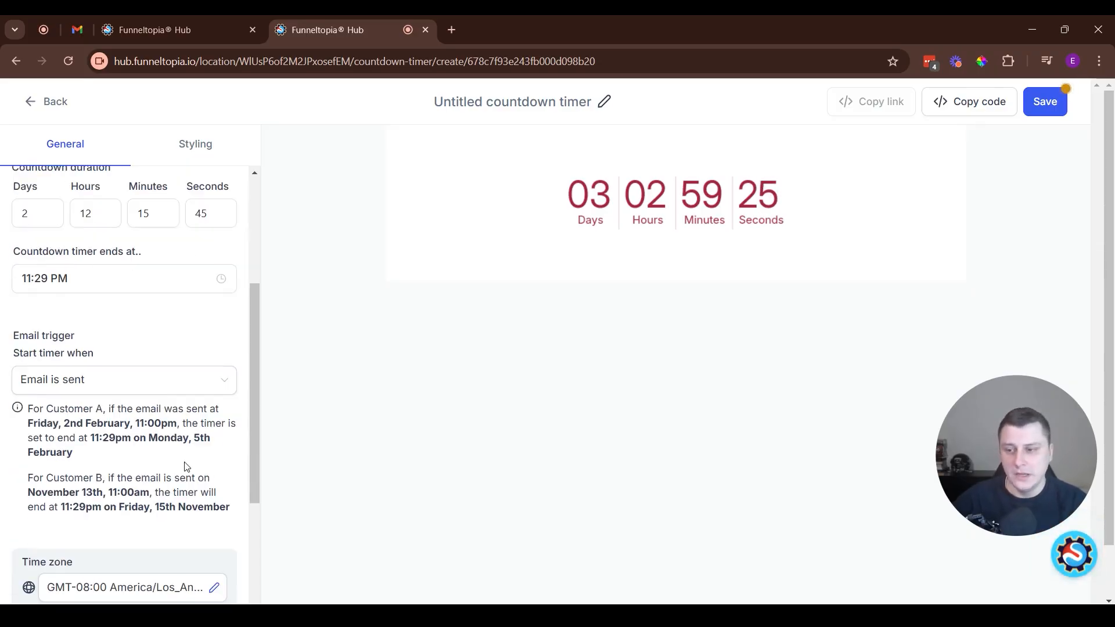
left_click(103, 383)
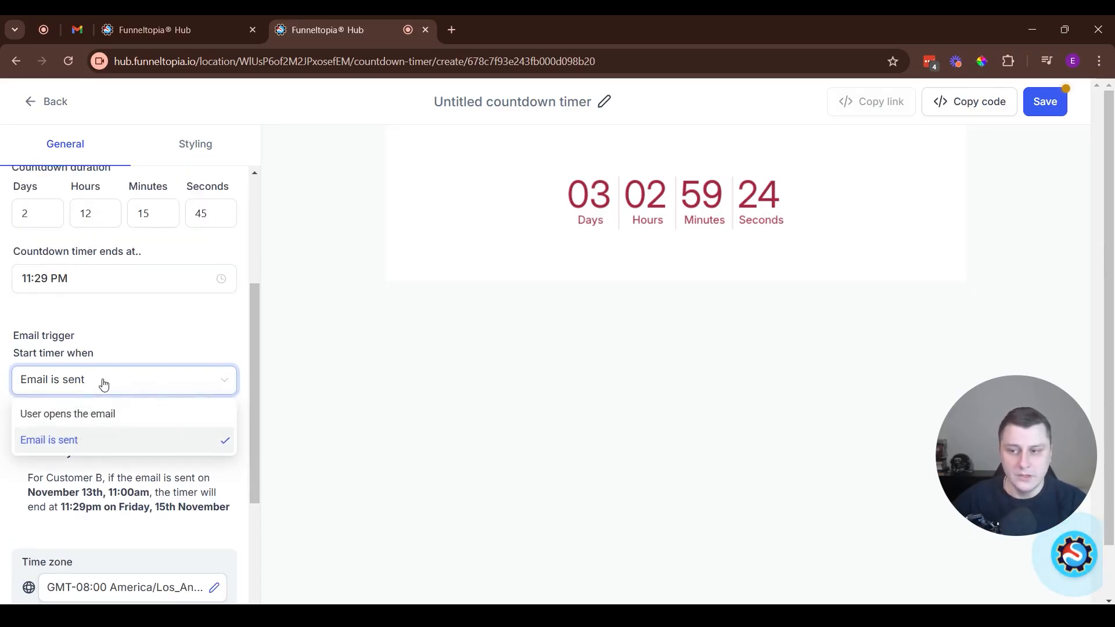
left_click(71, 441)
Examine the countdown duration, the end time and the customer examples explaining the email trigger
left_click(119, 291)
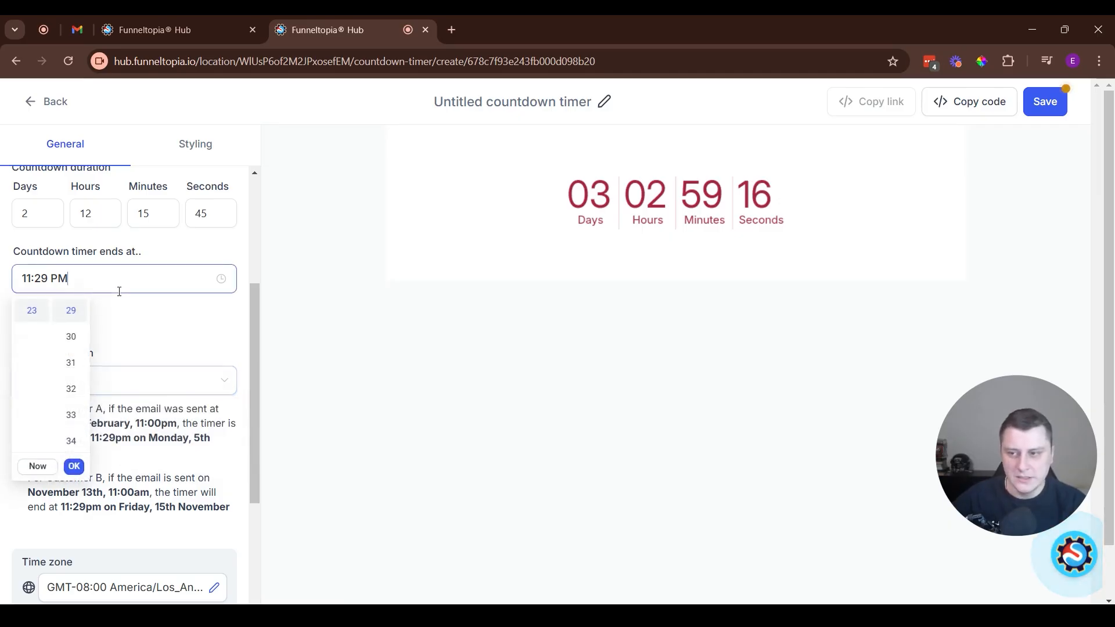
left_click(120, 323)
scroll(151, 395, "up", 1)
left_click(37, 291)
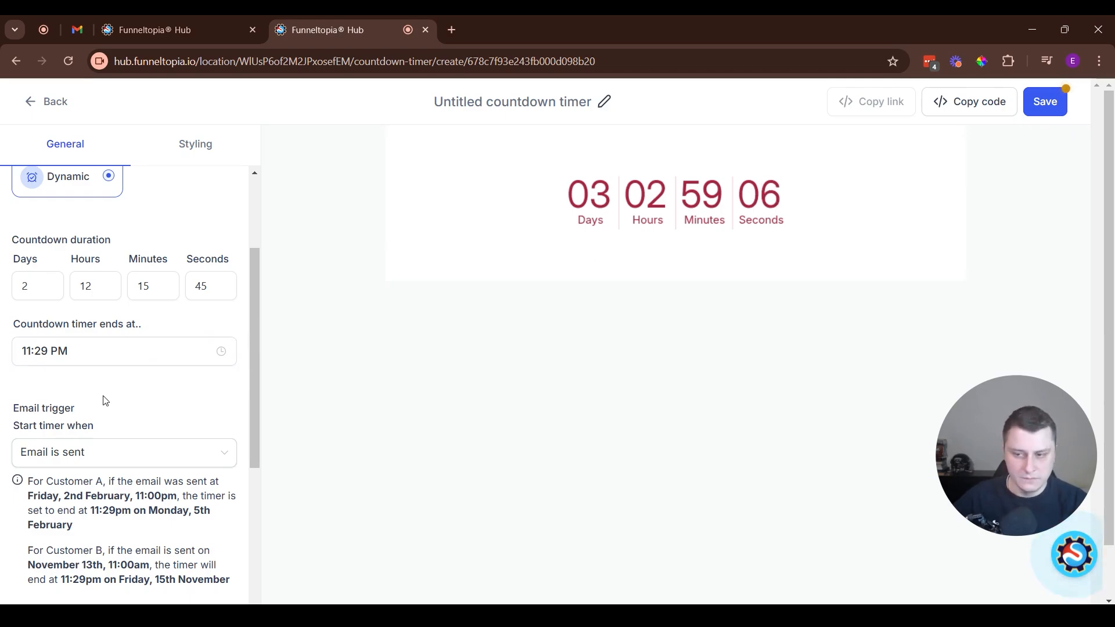
scroll(105, 401, "down", 1)
left_click_drag(33, 413, 172, 479)
left_click(172, 479)
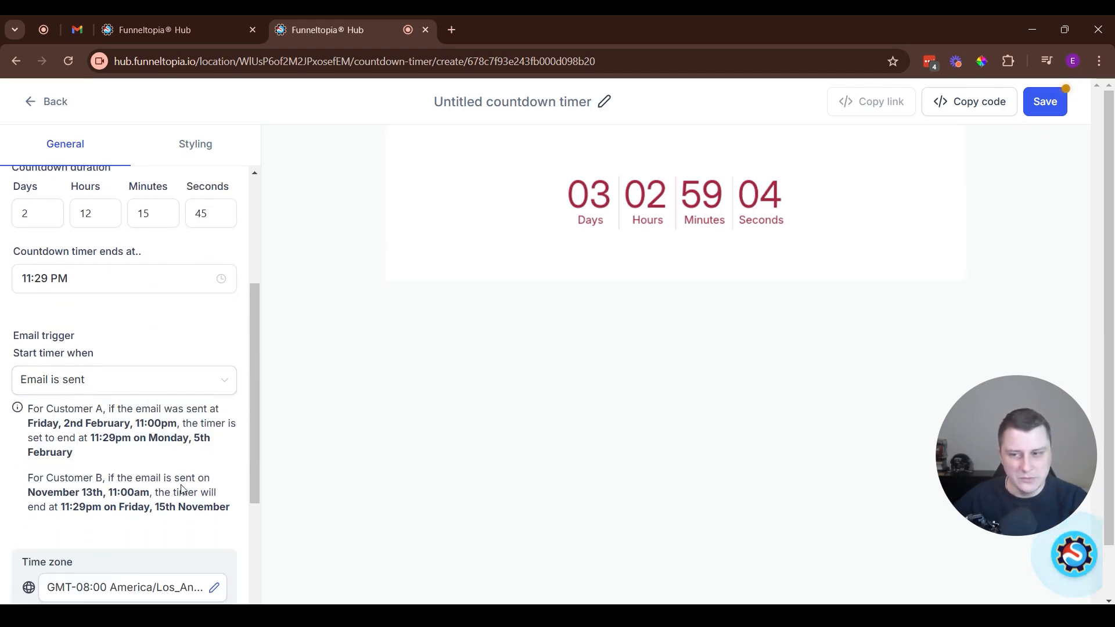
left_click_drag(153, 409, 208, 410)
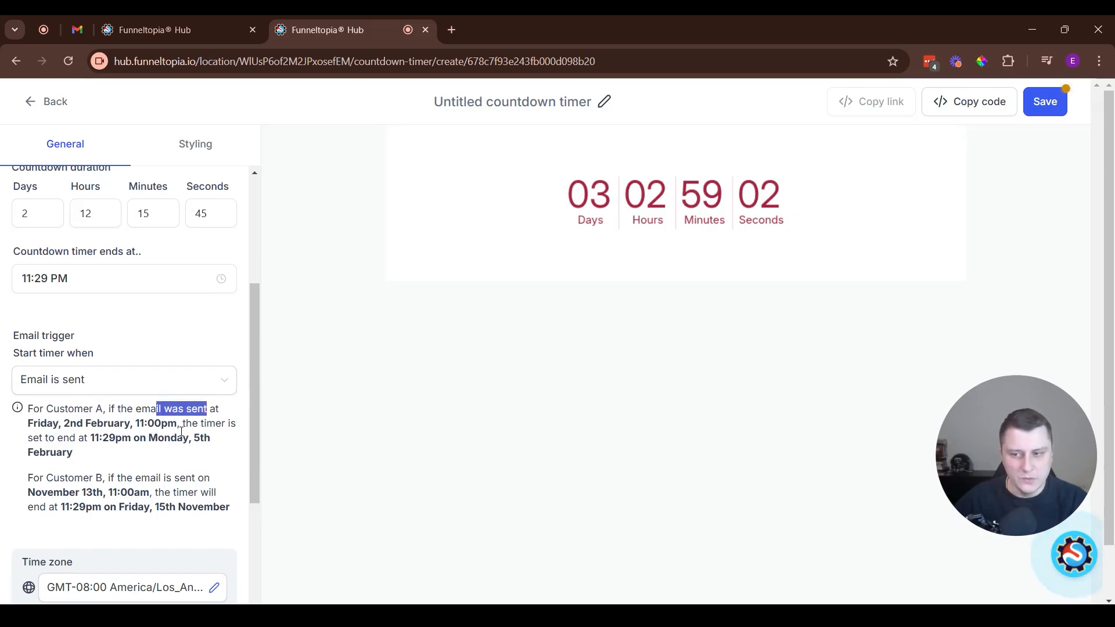
left_click_drag(126, 478, 209, 479)
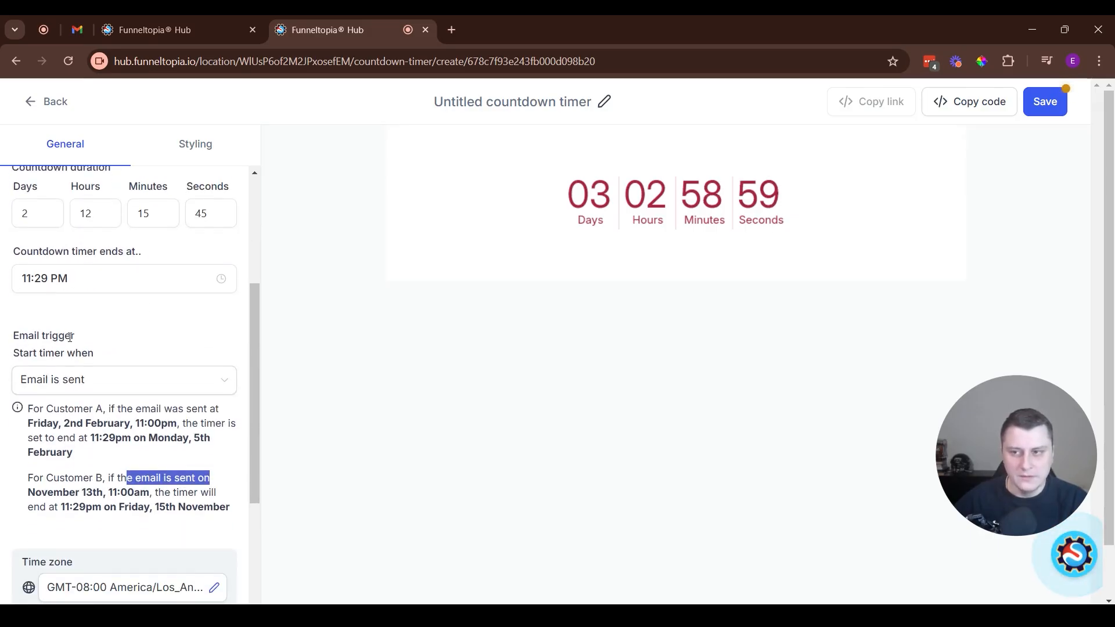
scroll(83, 451, "down", 1)
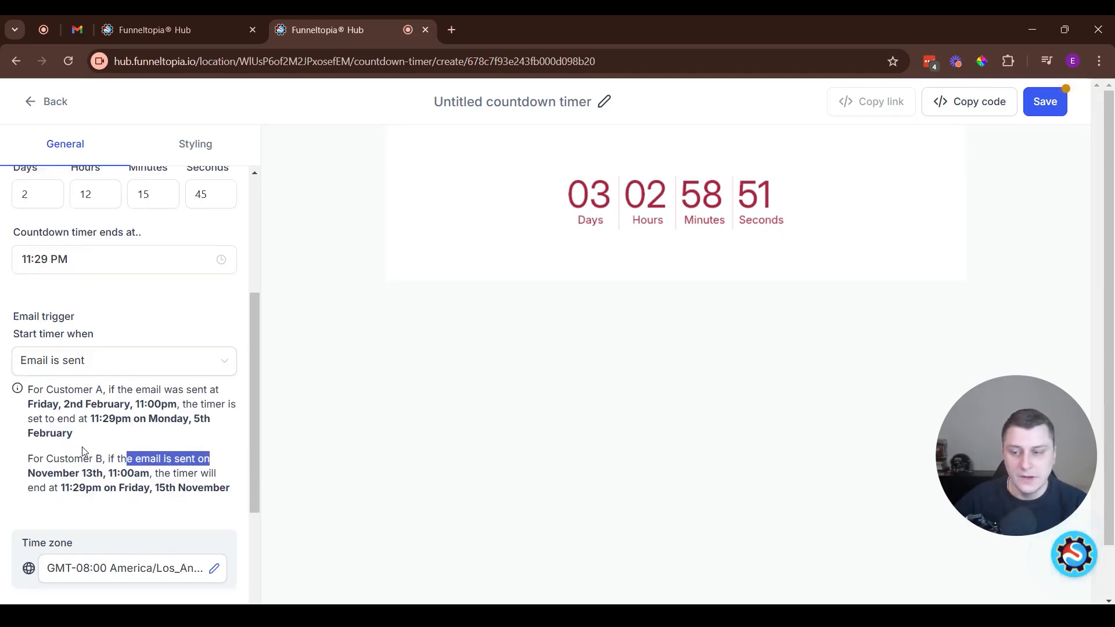
Examine the link settings for the active and the expired timer
scroll(83, 451, "down", 3)
left_click_drag(52, 433, 144, 432)
left_click(166, 434)
mouse_move(148, 437)
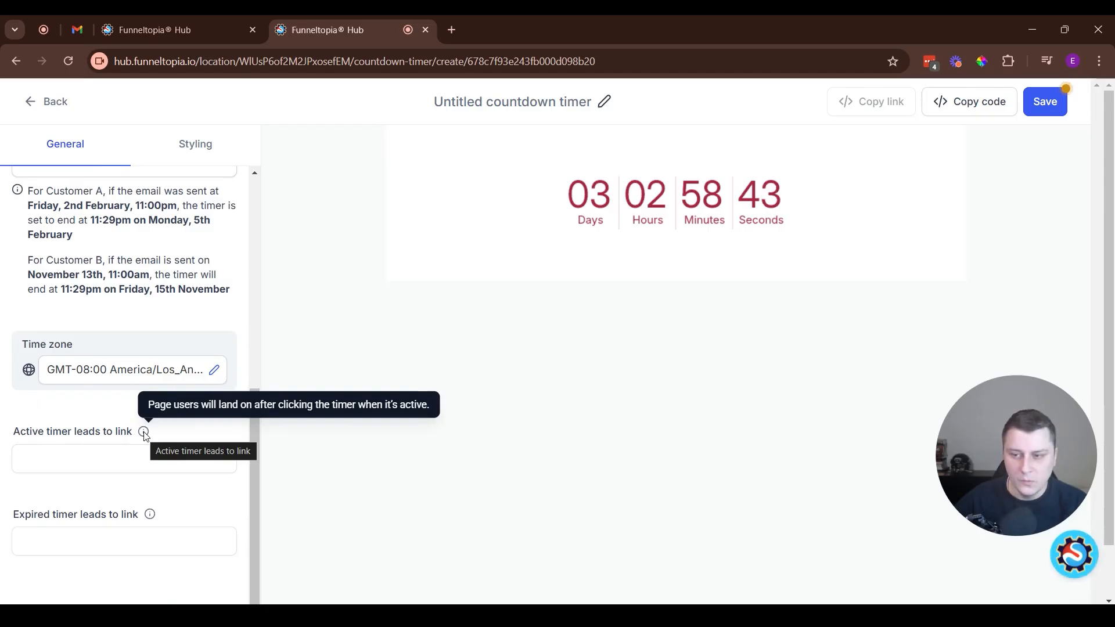
left_click(104, 466)
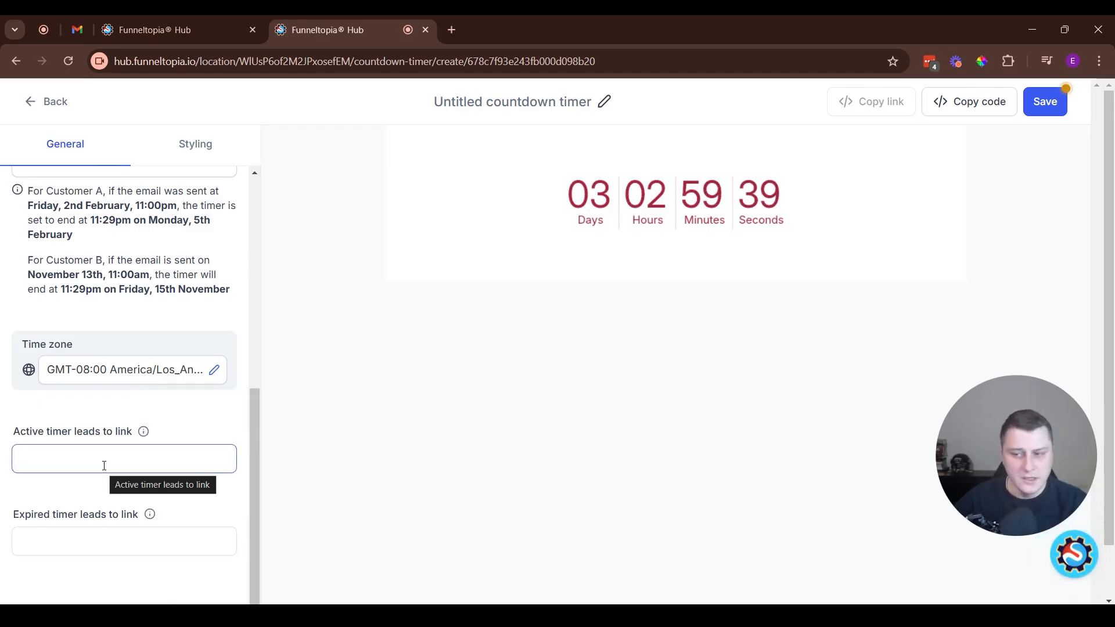
left_click(142, 543)
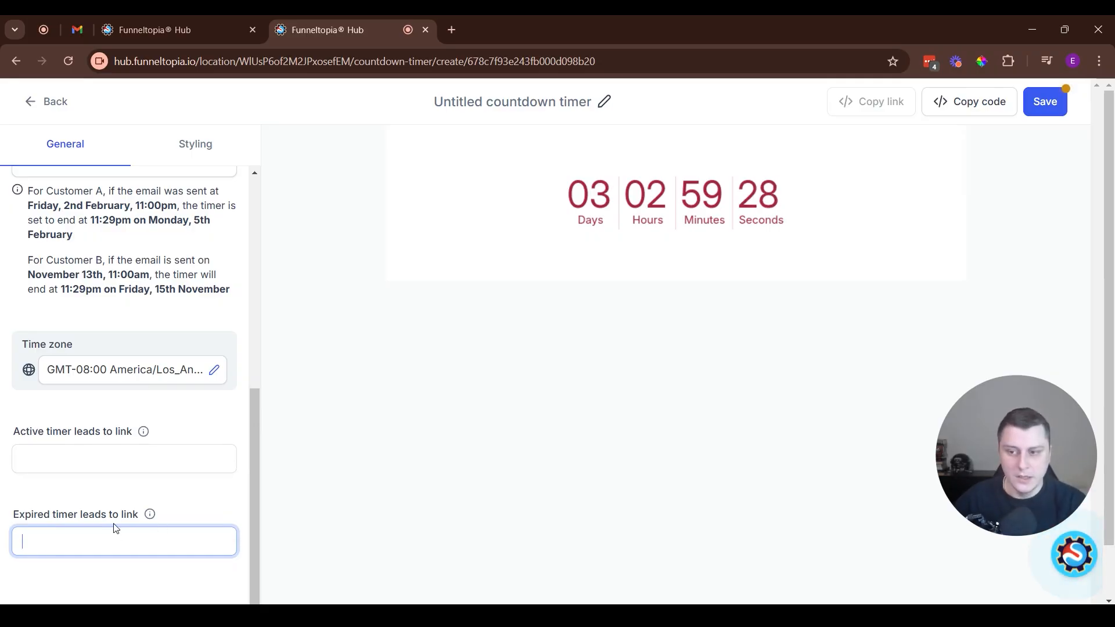
Review the timer's styling options and save the countdown timer
scroll(197, 476, "up", 5)
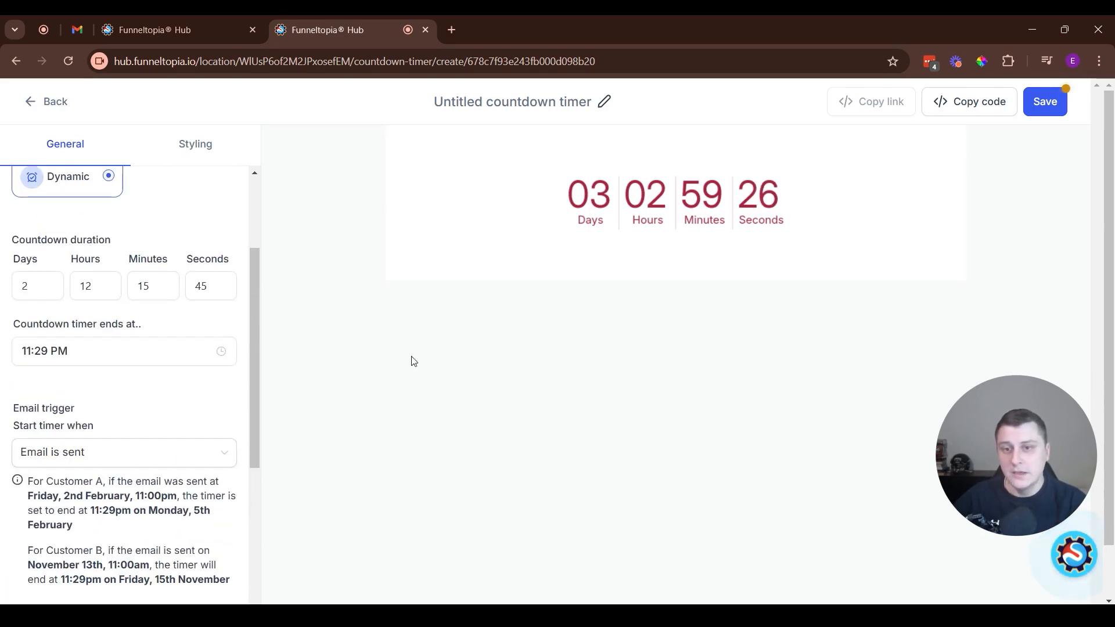
scroll(142, 450, "up", 3)
left_click(195, 100)
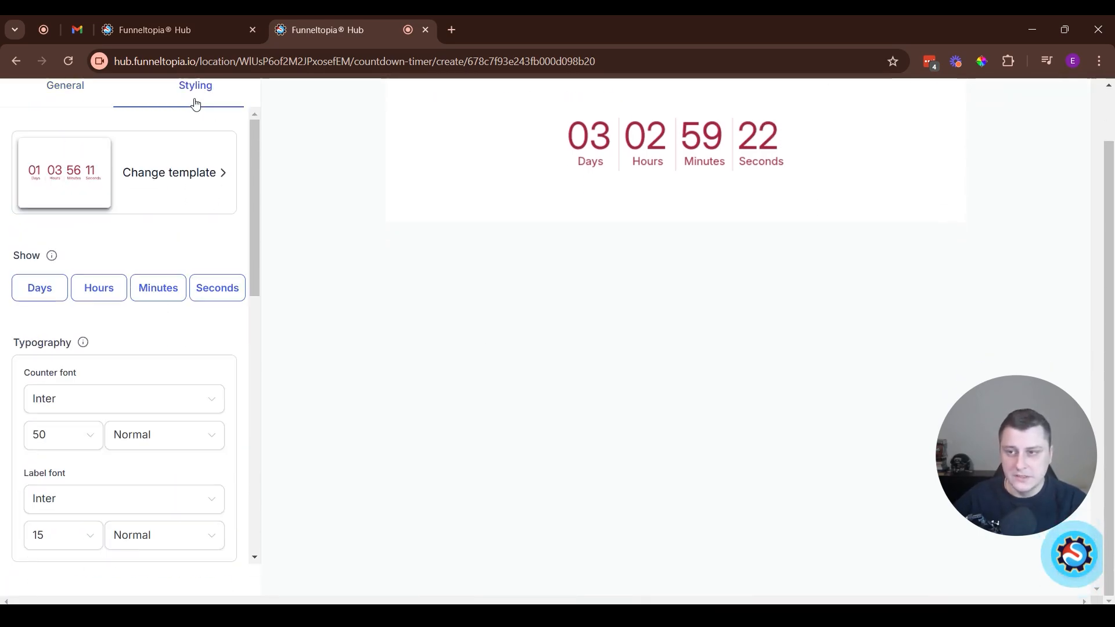
scroll(179, 356, "down", 10)
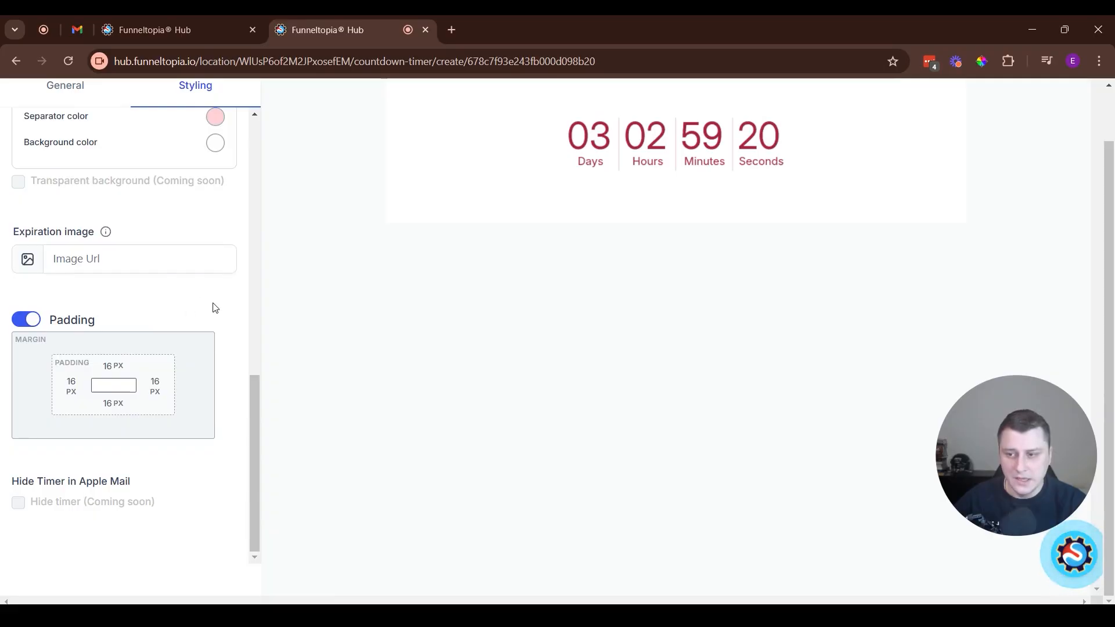
scroll(213, 306, "up", 10)
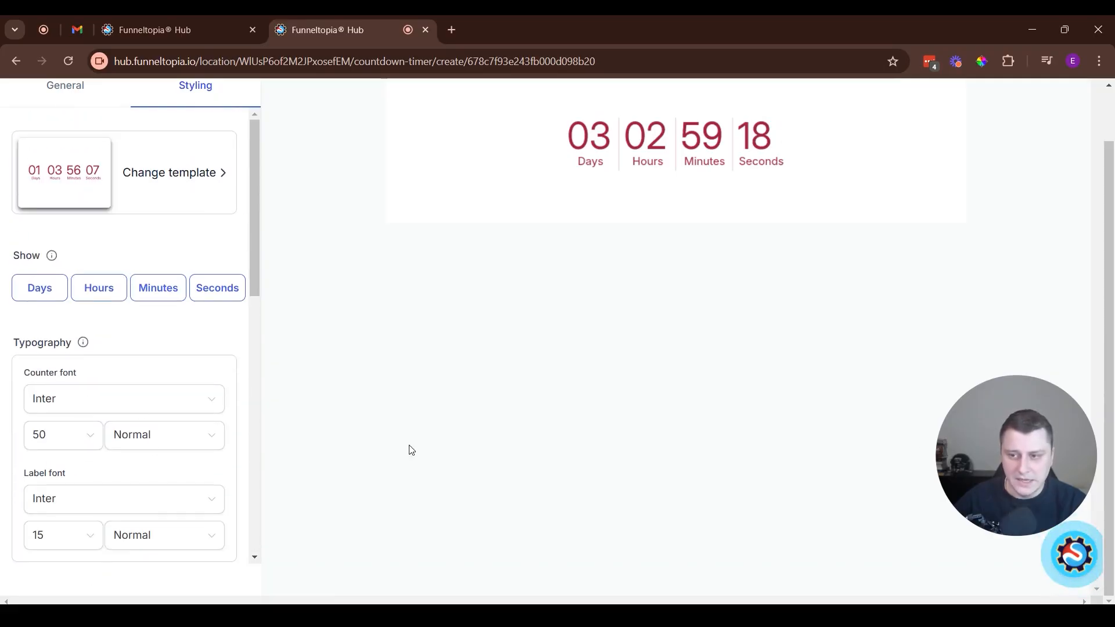
scroll(621, 346, "up", 1)
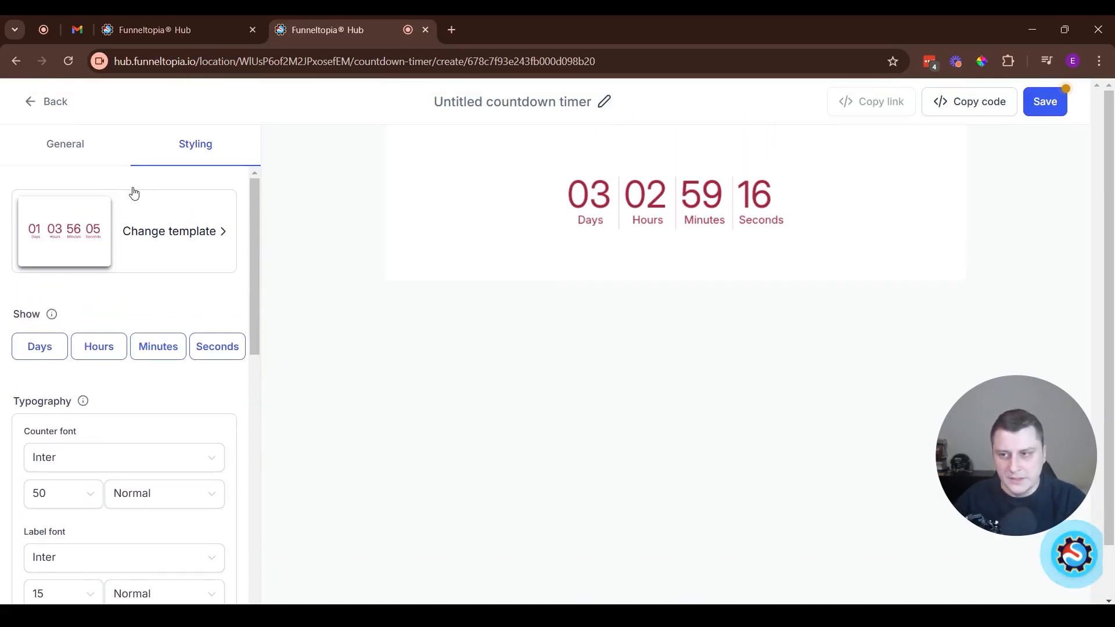
left_click(55, 147)
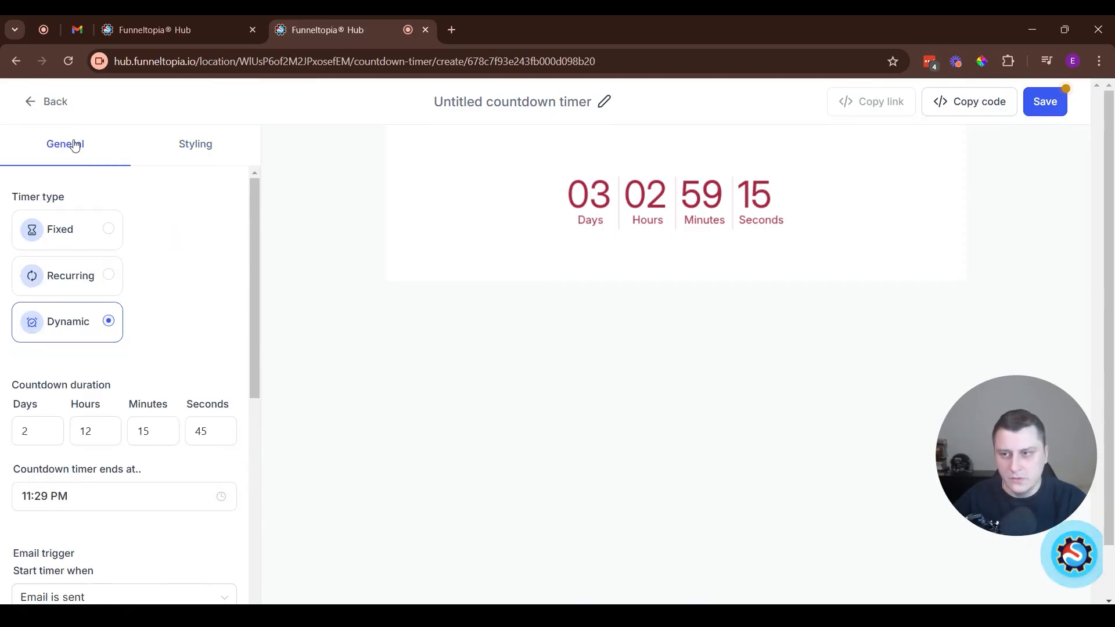
left_click(1031, 107)
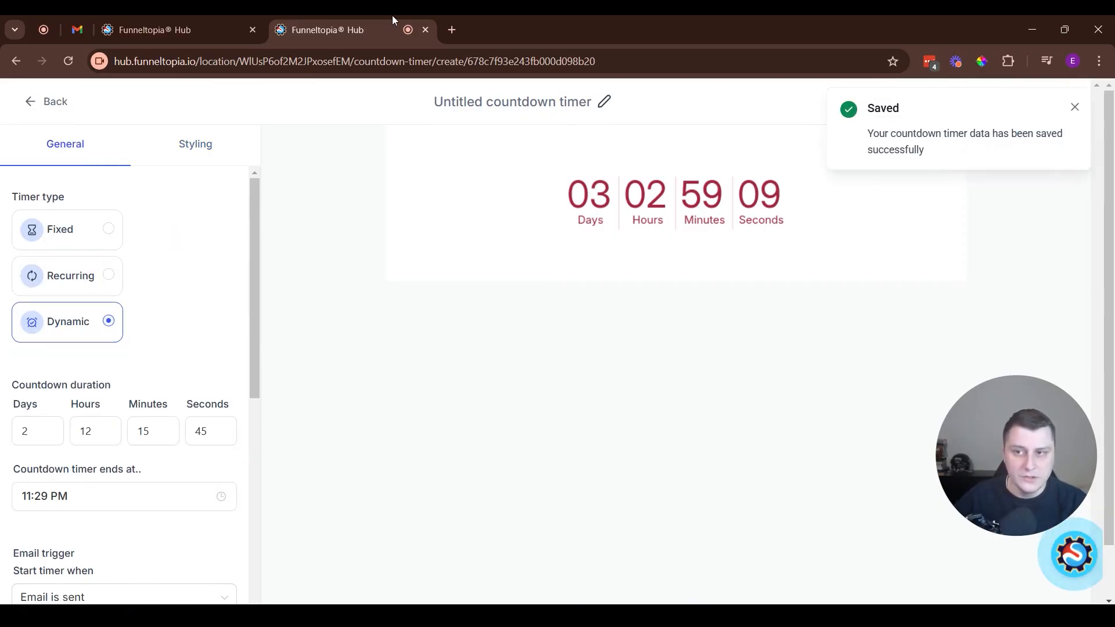
Switch to the browser tab with the email templates and open New Template from the recent ones
left_click(241, 17)
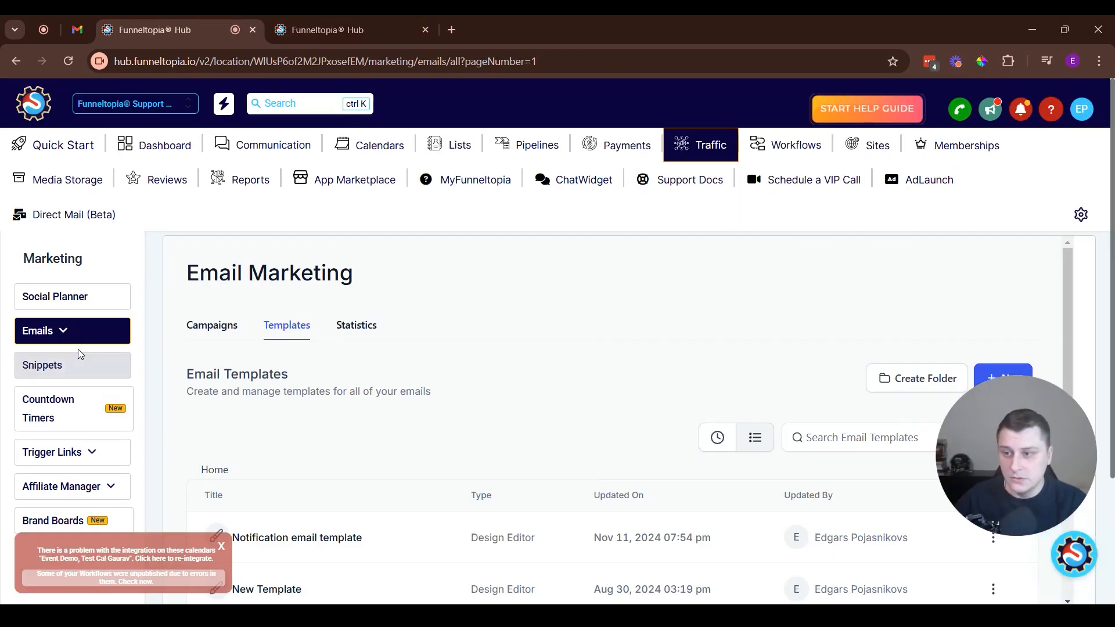
left_click(114, 333)
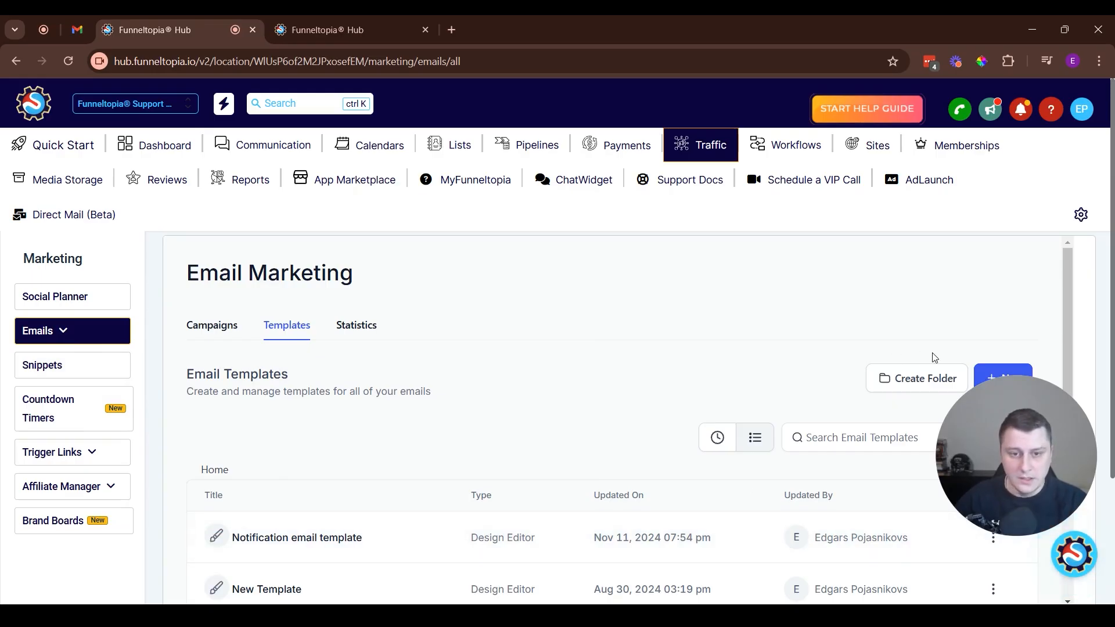
left_click(717, 438)
scroll(433, 515, "down", 3)
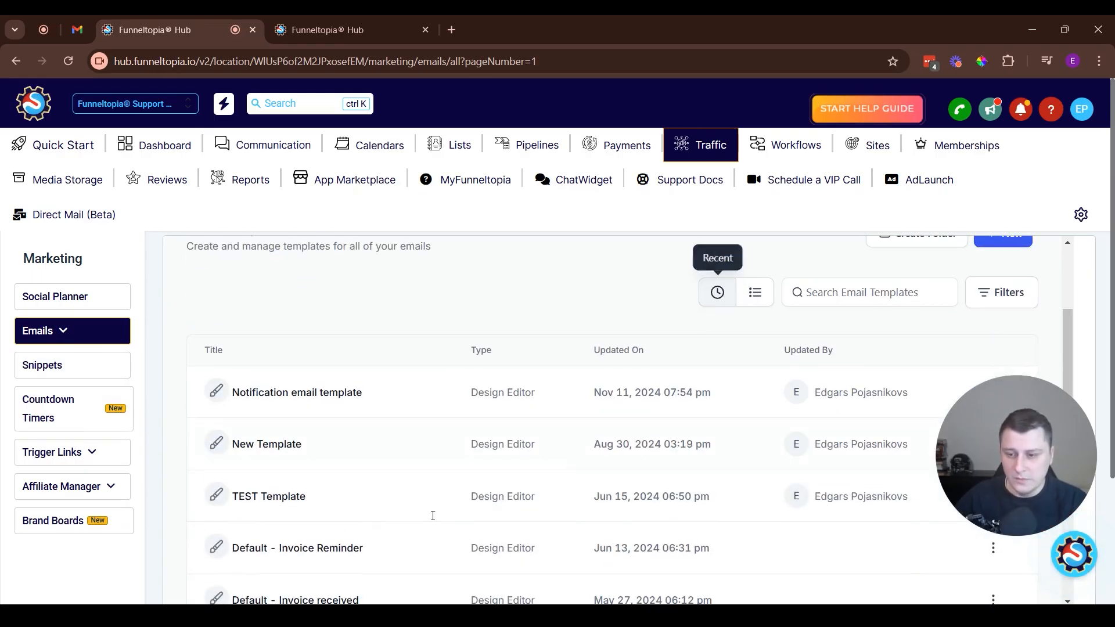
left_click(265, 453)
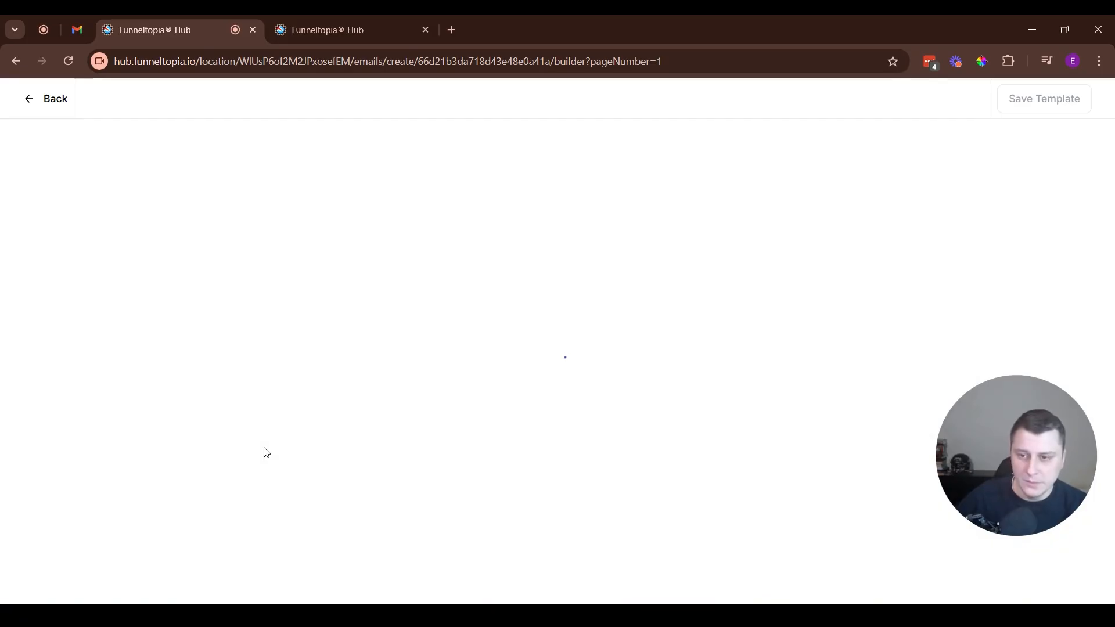
Add a Countdown Timer element beneath the "Start from scratch" heading and check its visibility settings
scroll(119, 253, "down", 1)
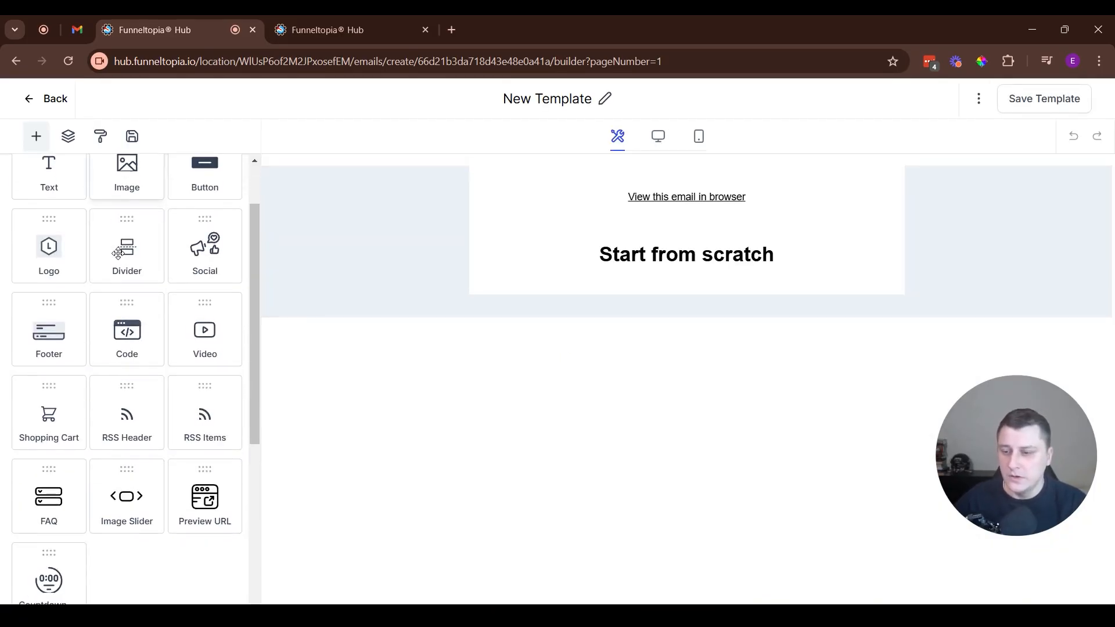
scroll(119, 254, "down", 2)
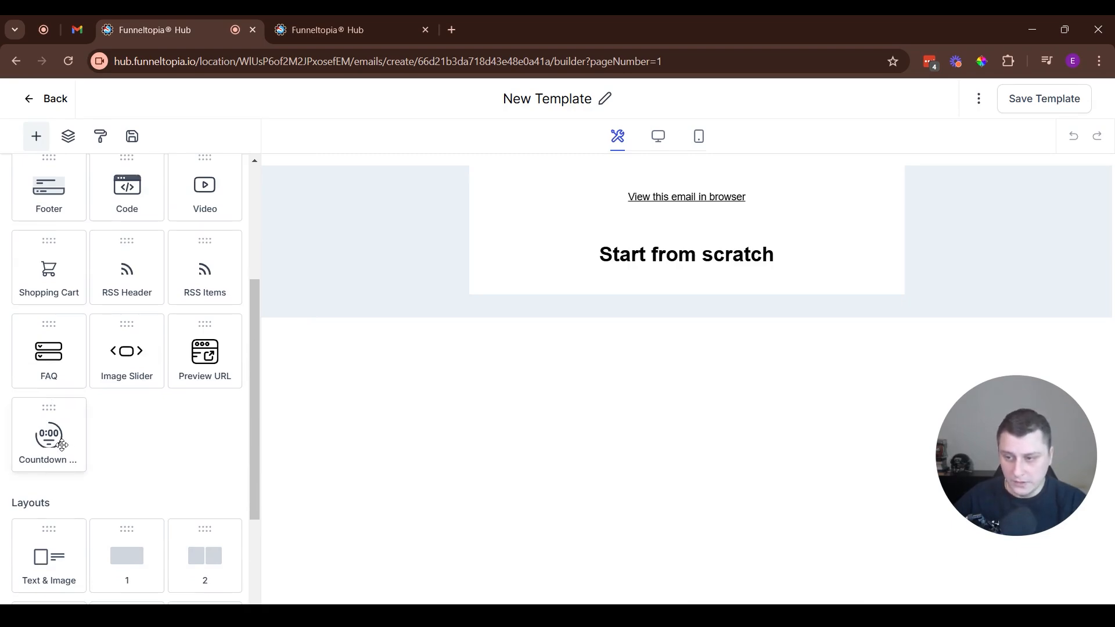
left_click_drag(50, 440, 499, 273)
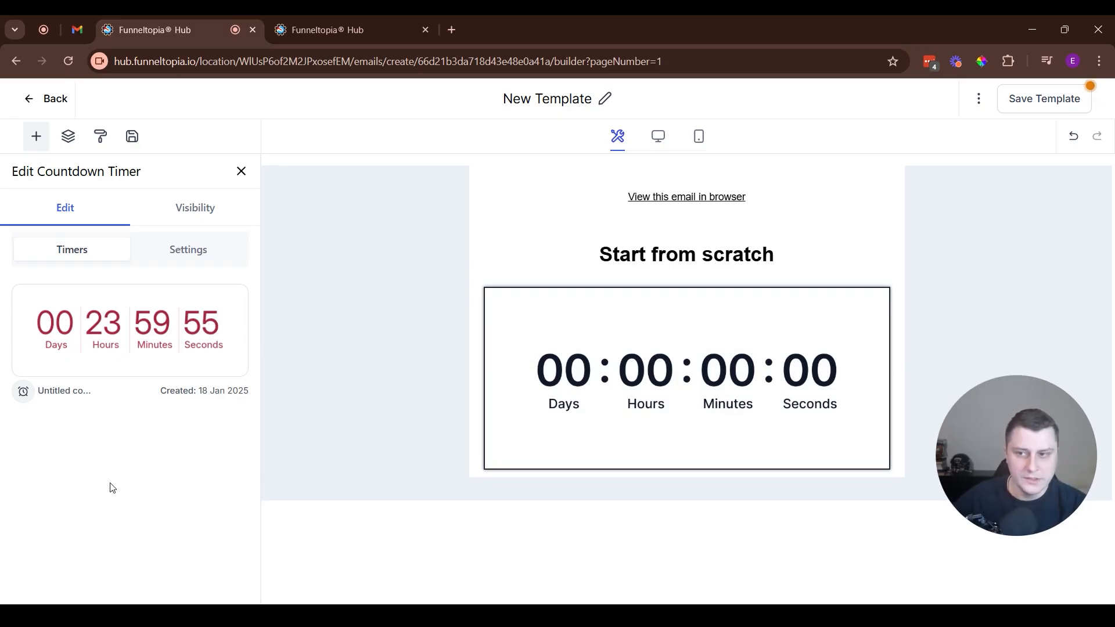
left_click(208, 211)
left_click(105, 200)
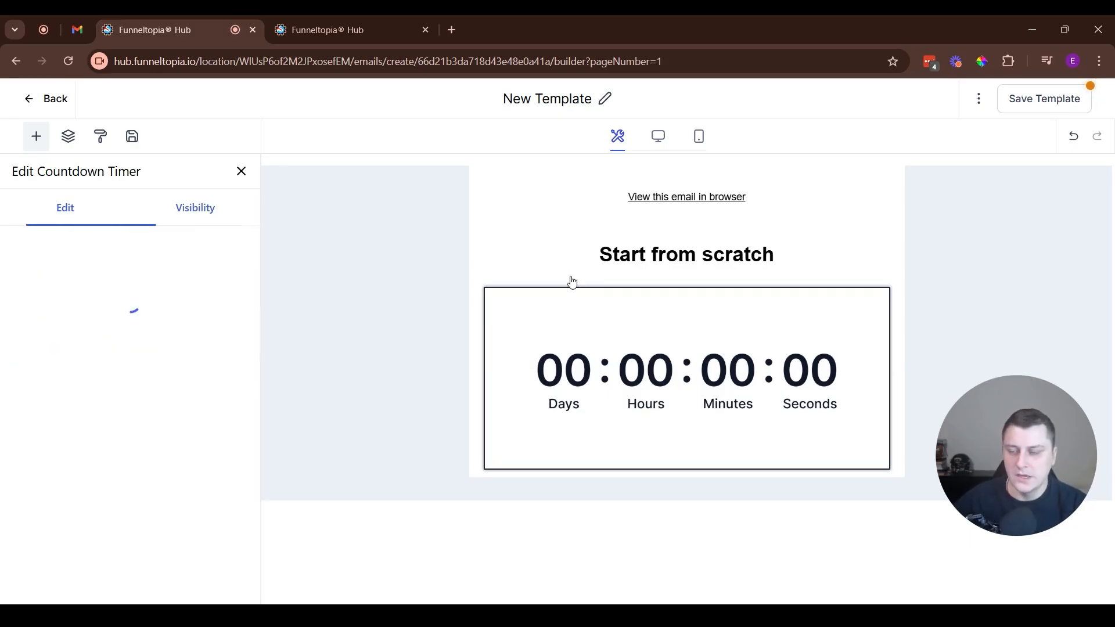
Examine the countdown timer element's size, alignment and padding settings, and return to its list of available timers
left_click(187, 249)
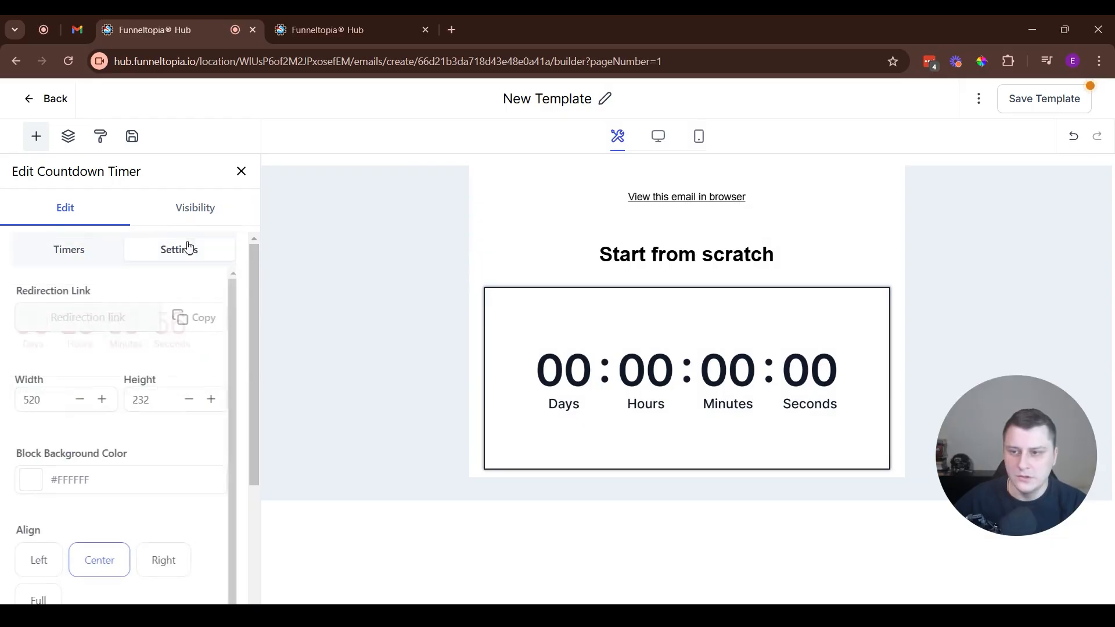
scroll(89, 324, "down", 4)
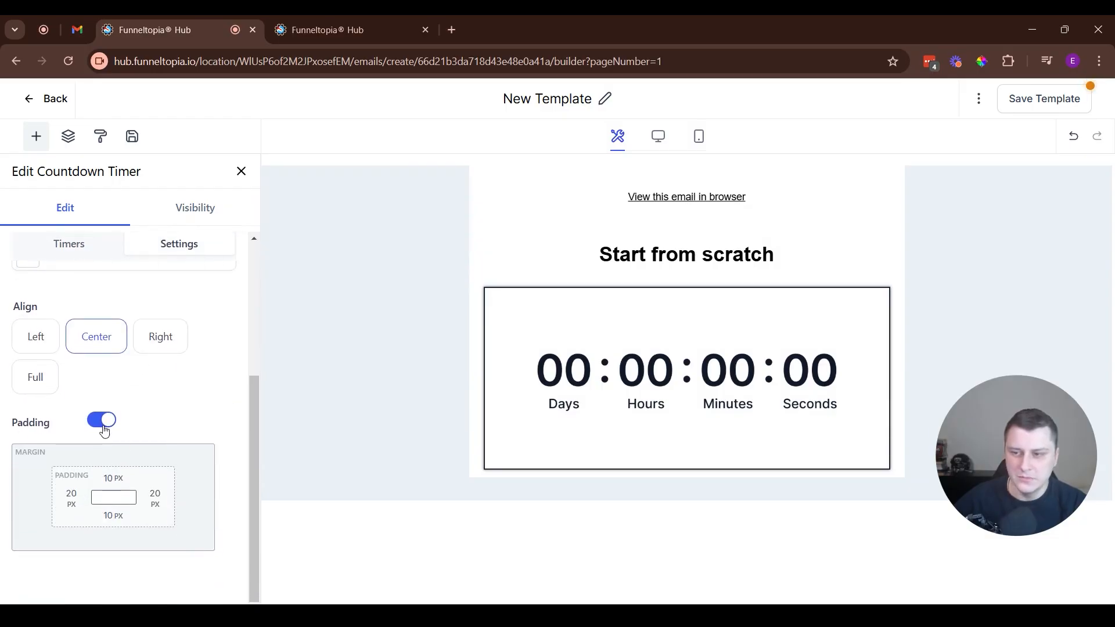
scroll(104, 431, "up", 4)
left_click(119, 254)
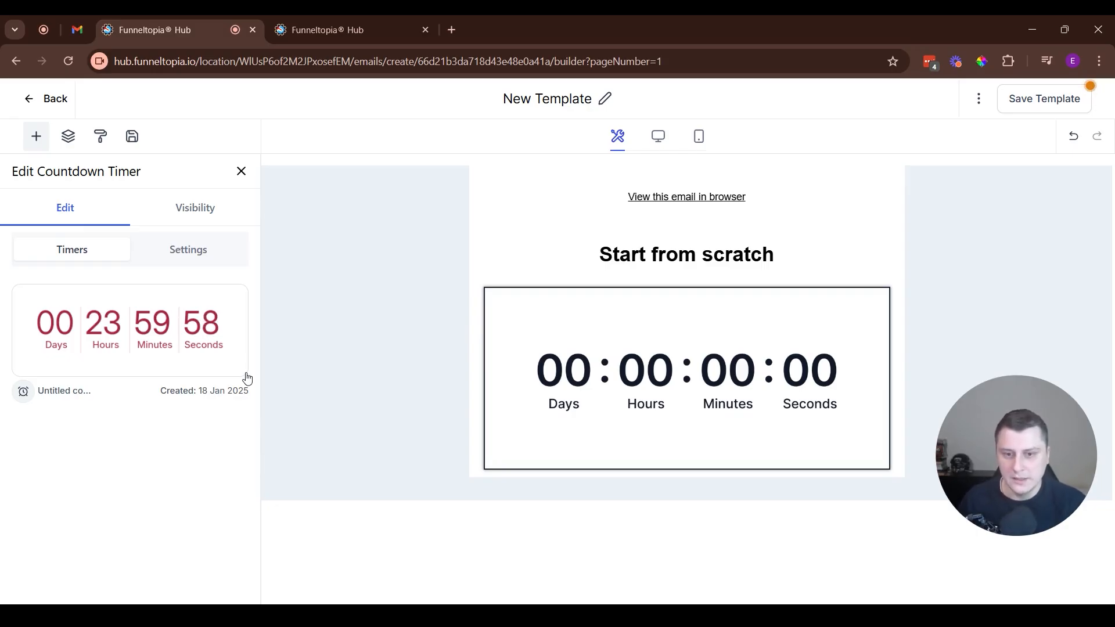
Switch to the browser tab with the countdown timer editor, look over its general settings and open the support widget
left_click(302, 28)
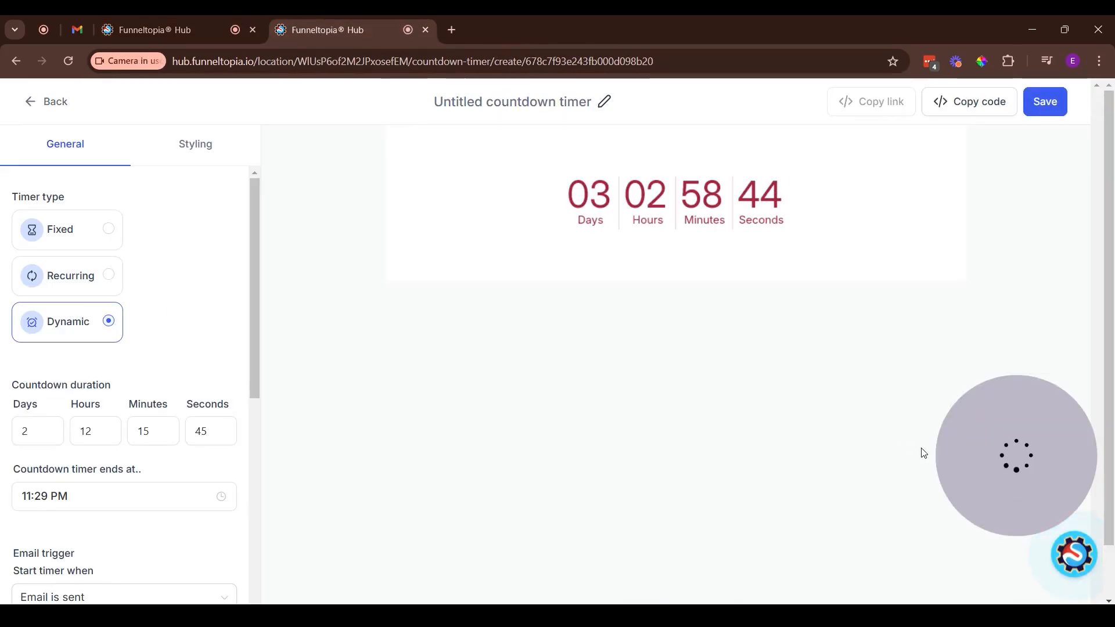
left_click_drag(1031, 468, 27, 535)
left_click_drag(85, 486, 315, 488)
scroll(124, 362, "down", 4)
scroll(124, 361, "up", 4)
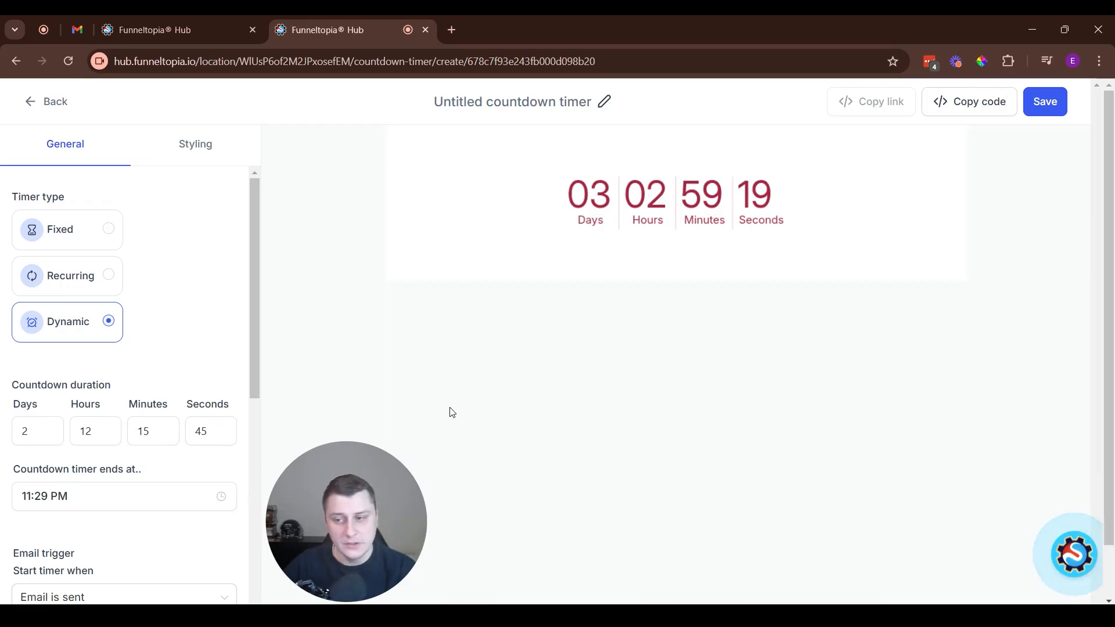
left_click(1072, 555)
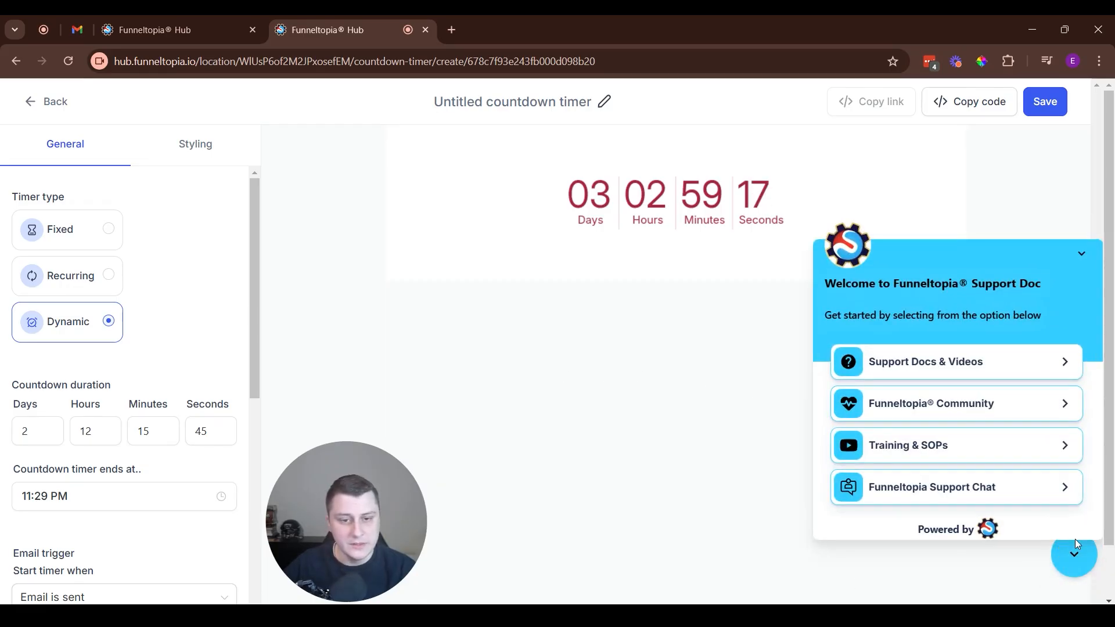